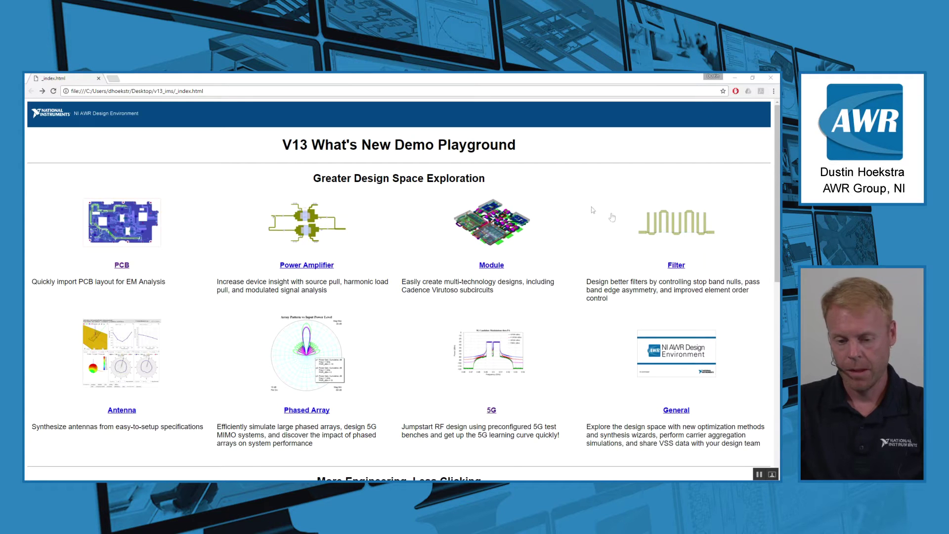
- Open the PCB page from the V13 What's New Demo Playground index
left_click(132, 225)
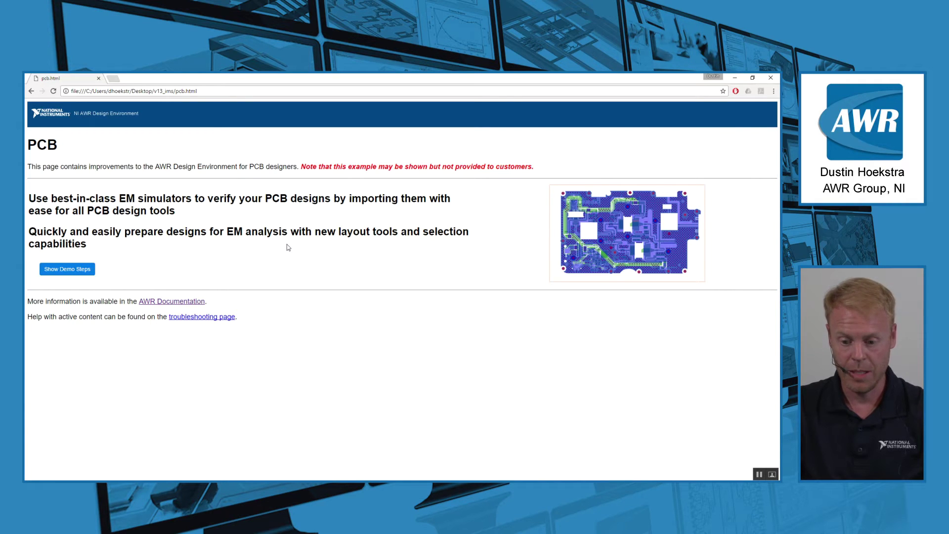
- Expand the PCB demo steps and close all open windows in the AWR project
left_click(67, 269)
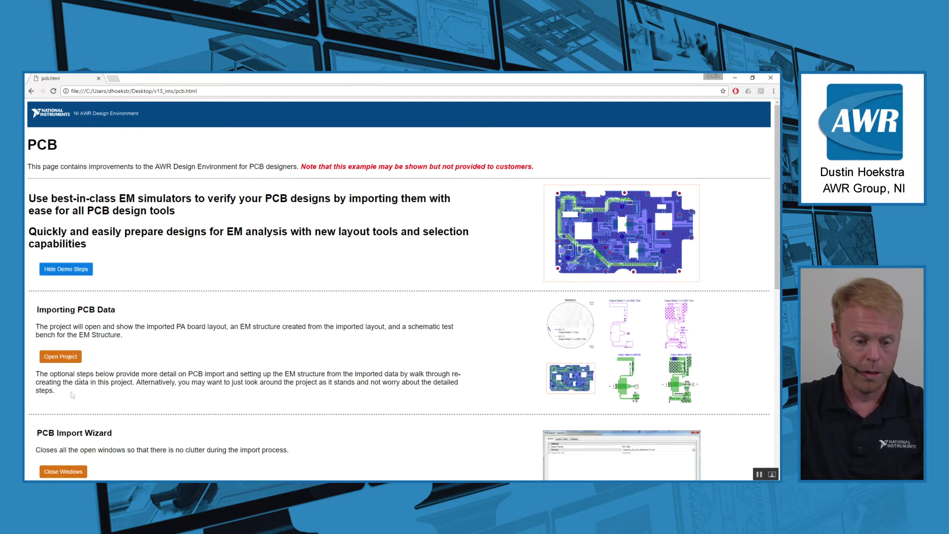
mouse_move(266, 478)
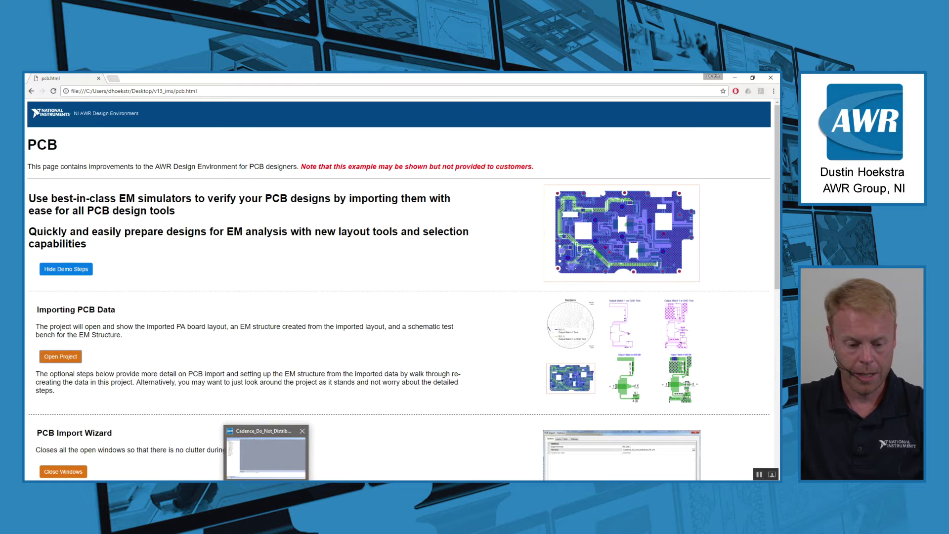
left_click(74, 472)
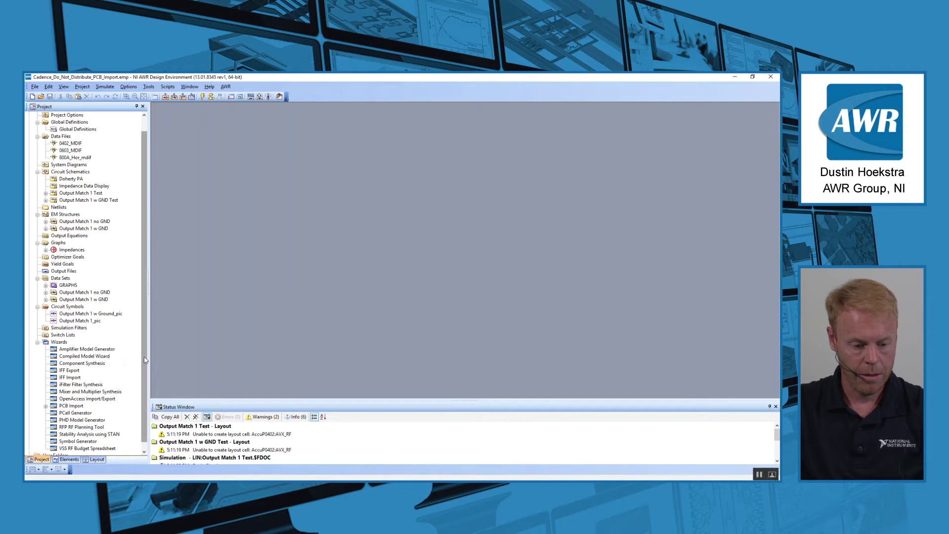
- Expand Wizards > PCB Import and open the Cadence_Do_Not_Distribute_PA import options
scroll(146, 356, "down", 1)
left_click(65, 401)
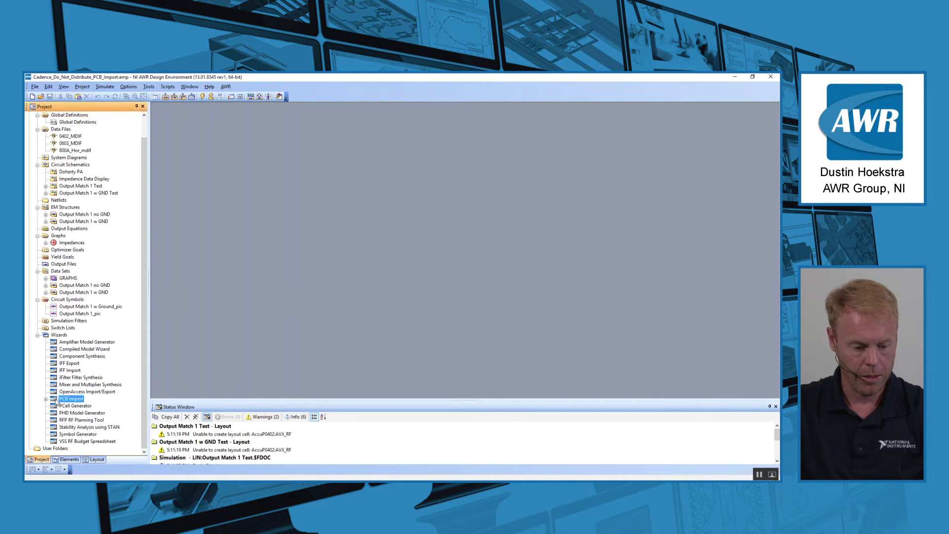
left_click(46, 399)
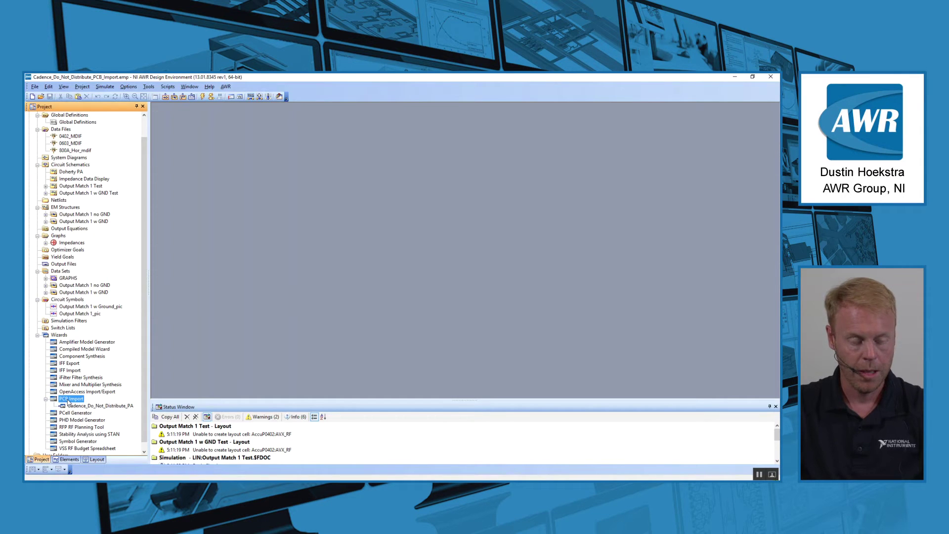
left_click(79, 405)
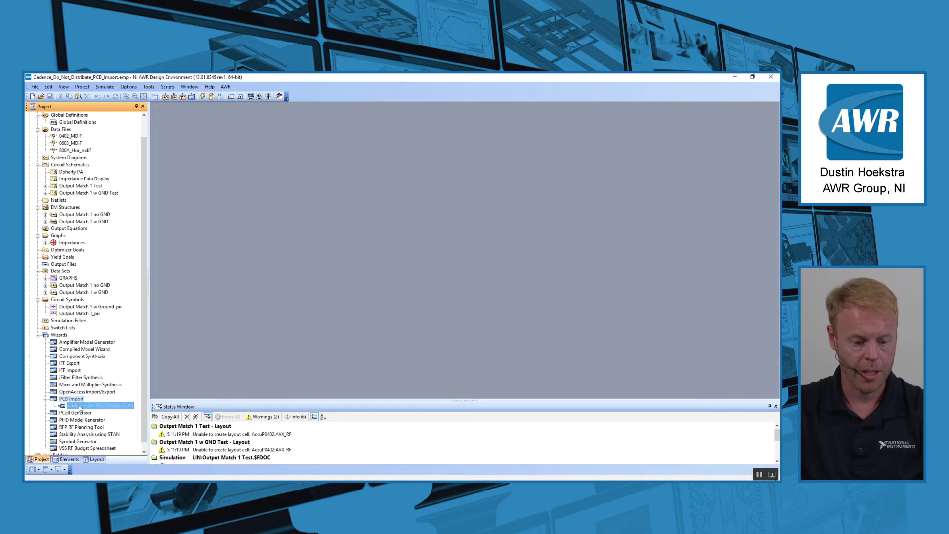
double_click(77, 405)
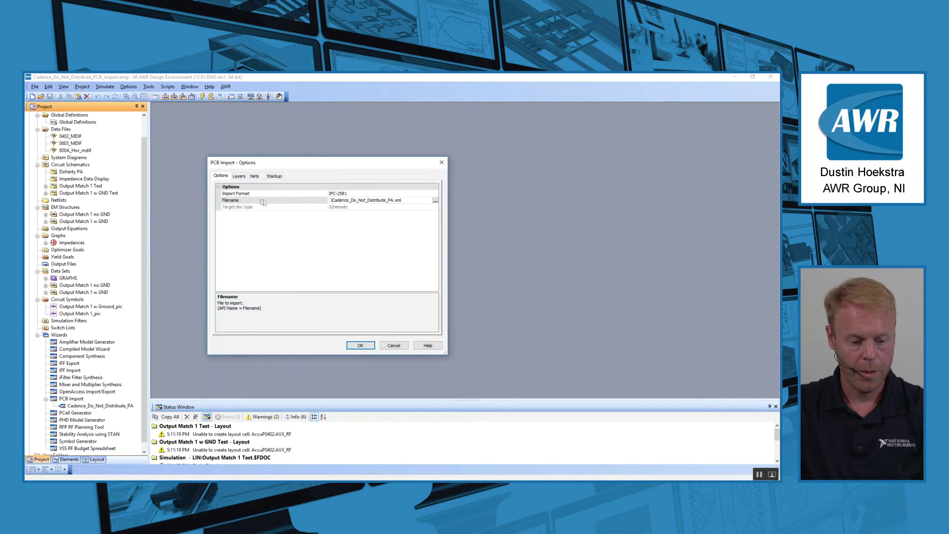
left_click(369, 193)
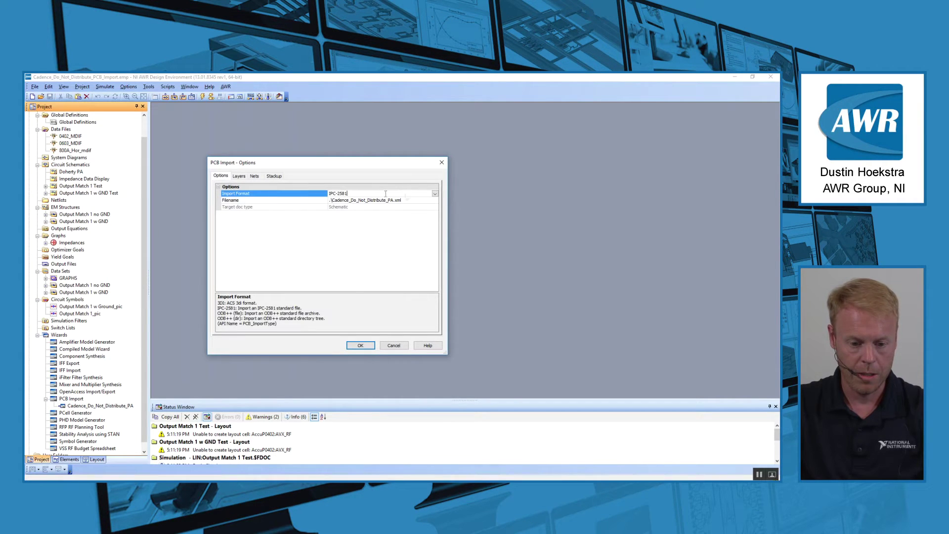
left_click(435, 194)
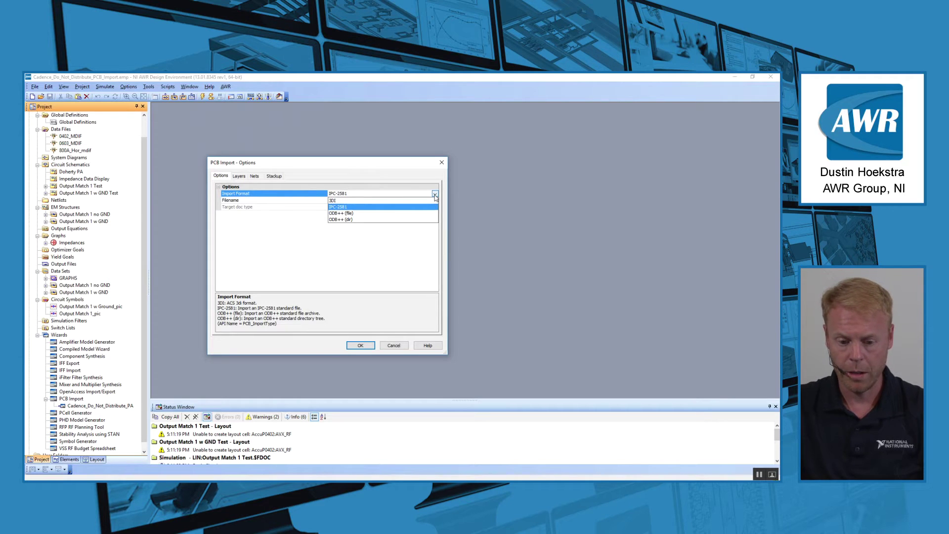
left_click(293, 242)
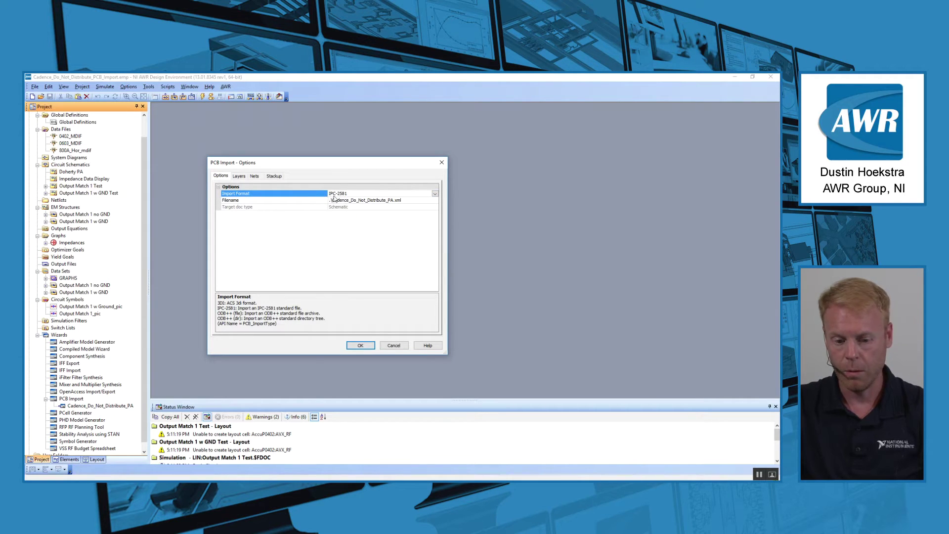
left_click(401, 200)
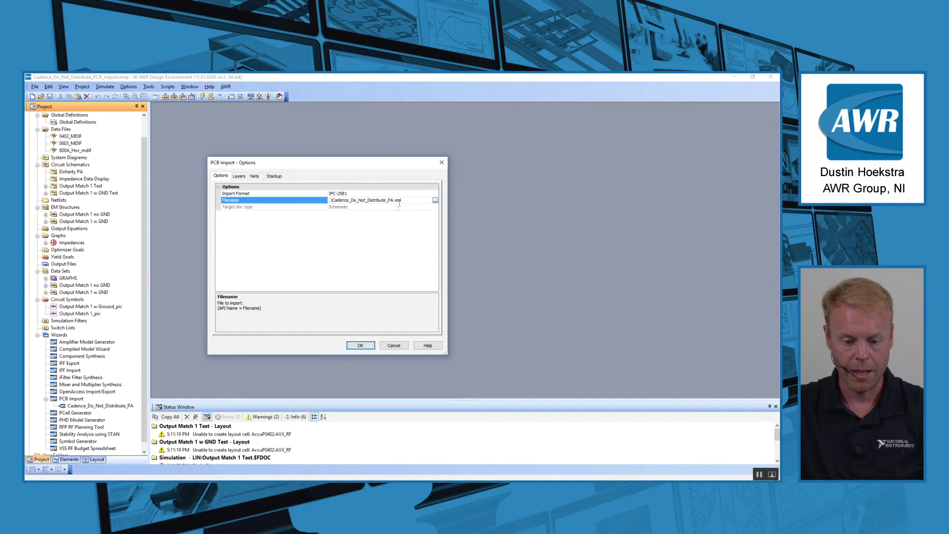
key("Down")
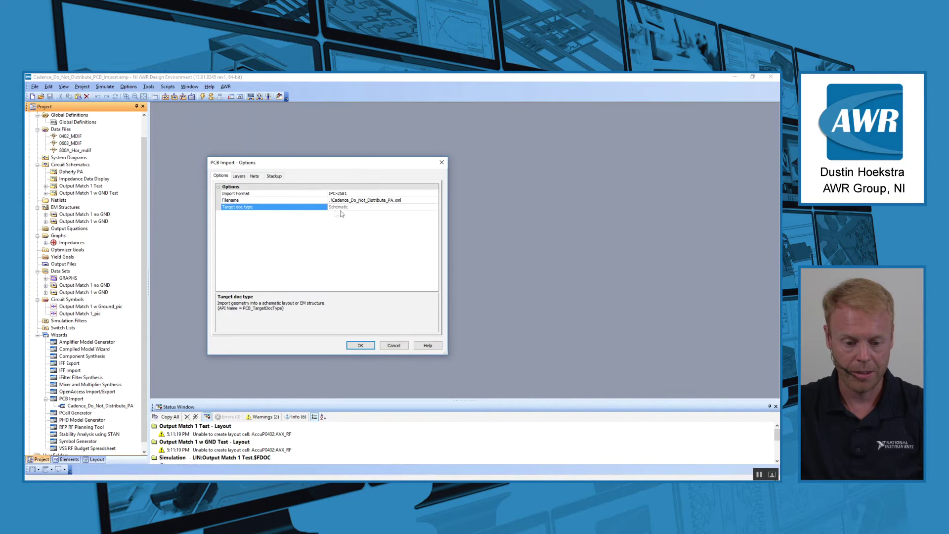
- Review the Layers, Nets and Stackup tabs (dielectric constant 2.55), then import the board
left_click(239, 177)
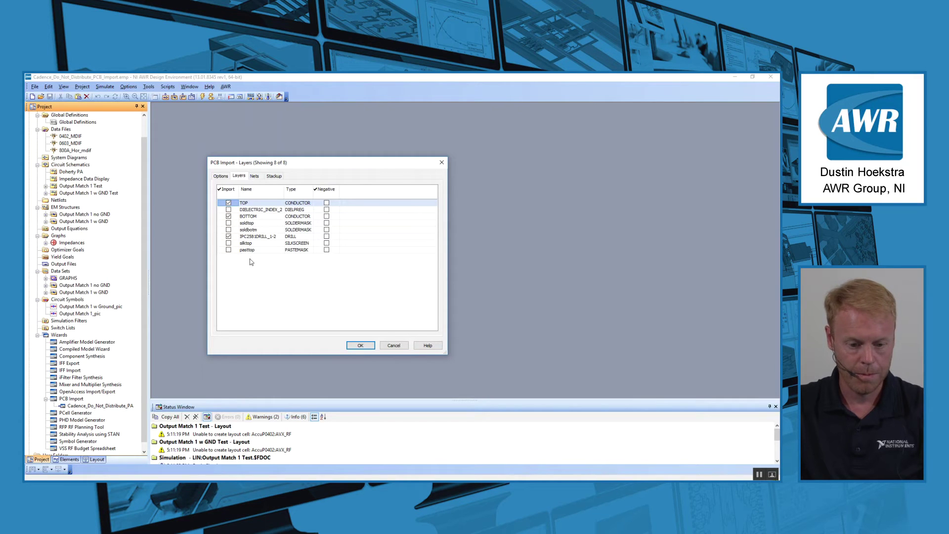
left_click(255, 177)
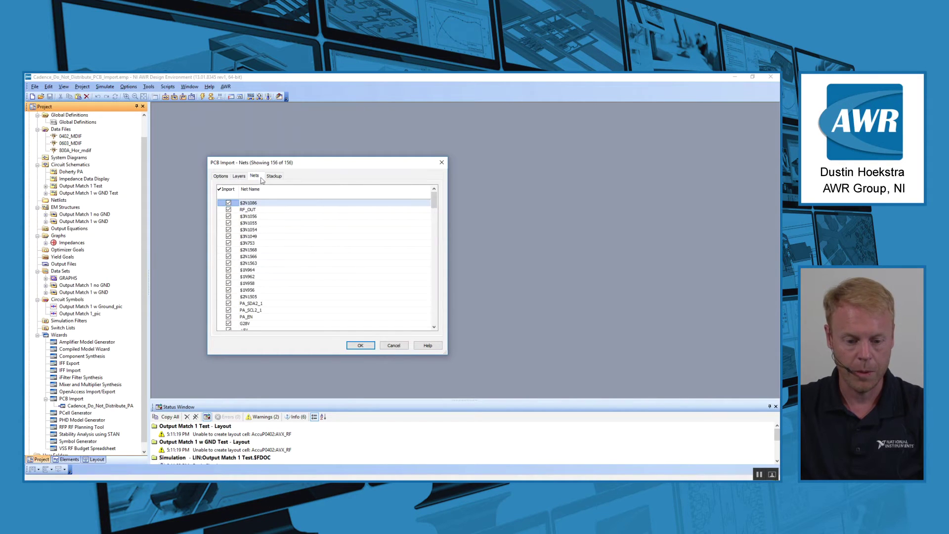
mouse_move(434, 204)
left_mouse_down()
mouse_move(430, 315)
mouse_move(433, 197)
left_mouse_up()
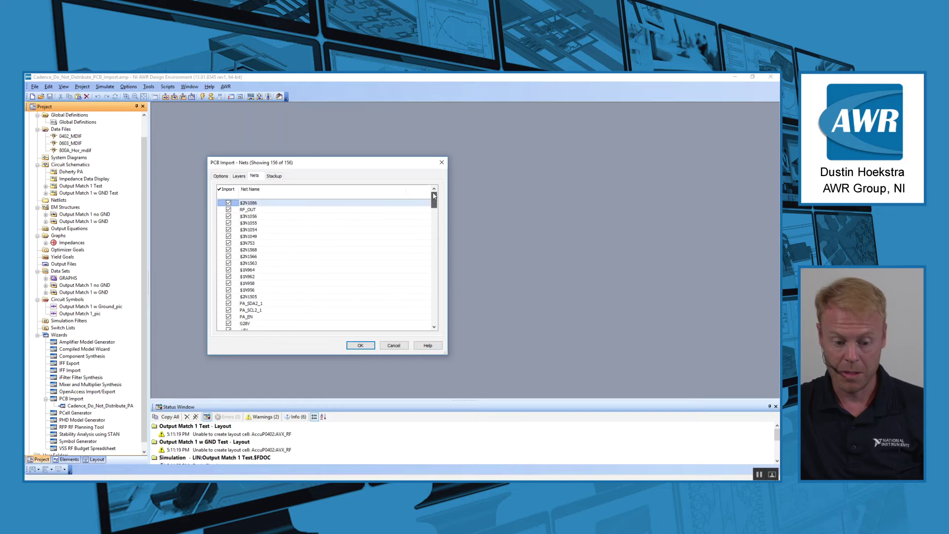
left_click(270, 177)
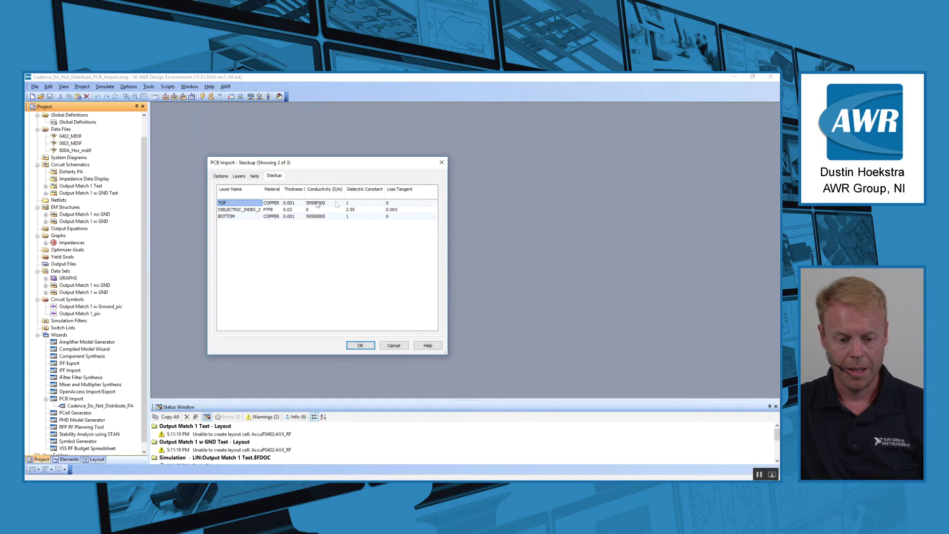
left_click(350, 209)
left_click(351, 209)
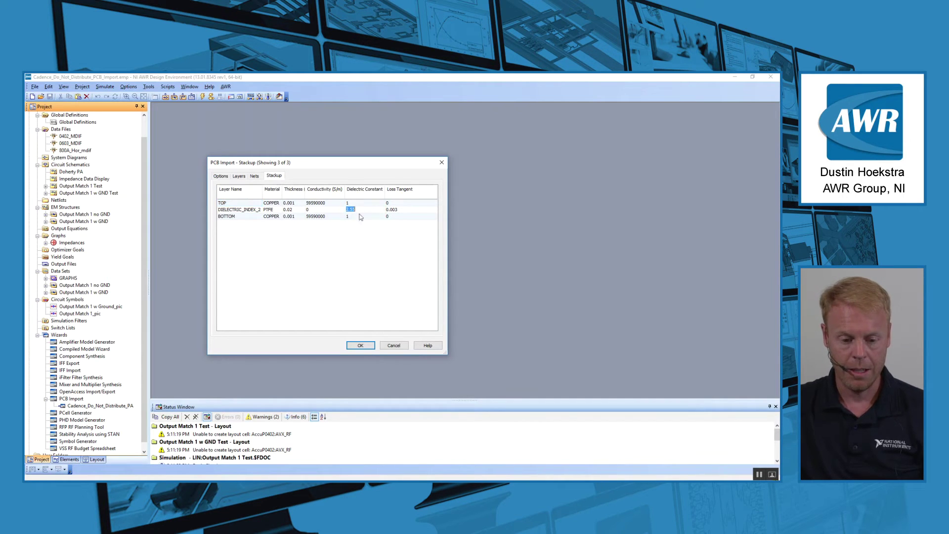
left_click(360, 346)
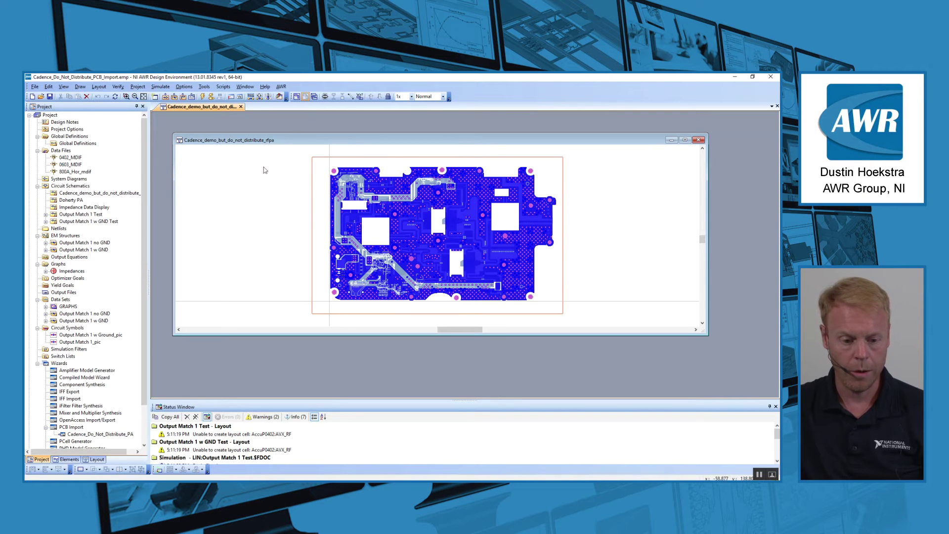
- Open the imported board's schematic and the STACKUP SUB1 element properties
left_click(297, 96)
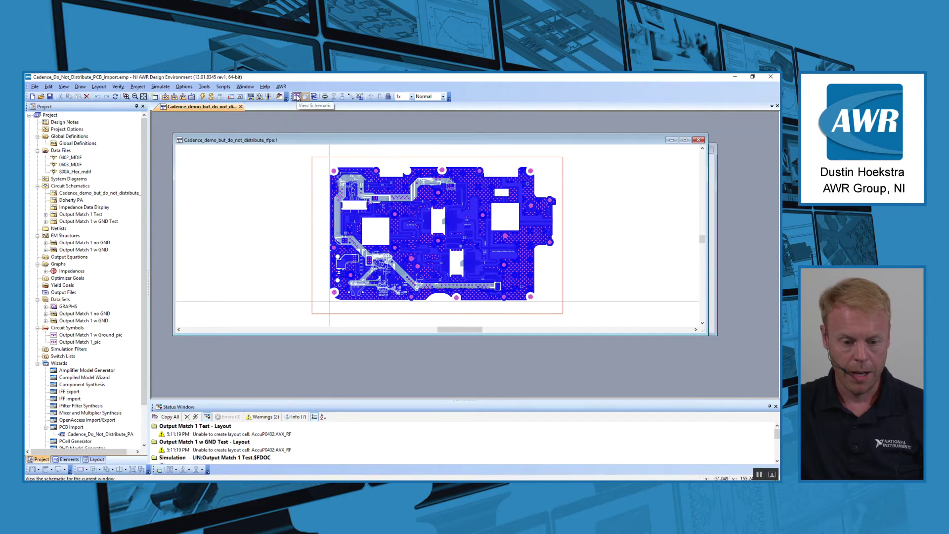
double_click(452, 256)
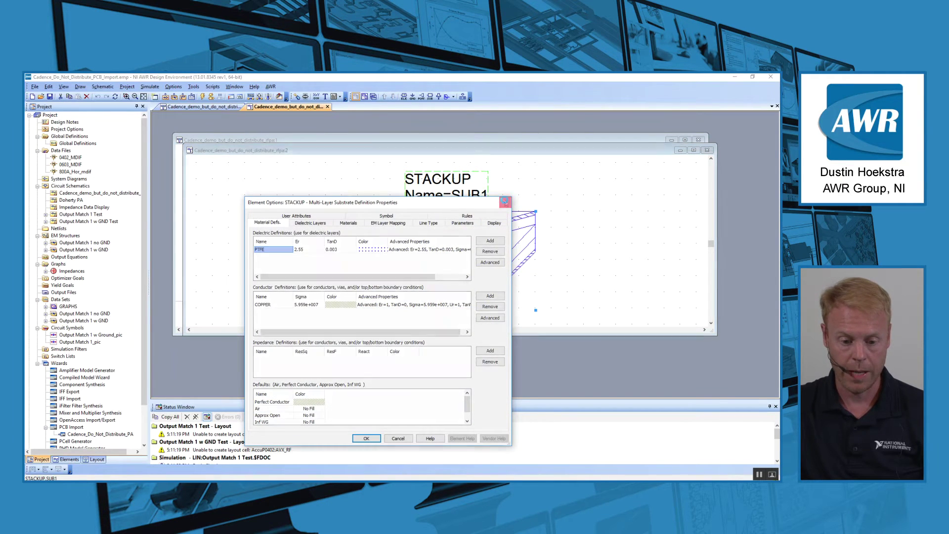
- Review STACKUP dielectric layers, material definitions and materials unchanged, then maximize the rfpa:1 layout
left_click(504, 203)
double_click(459, 240)
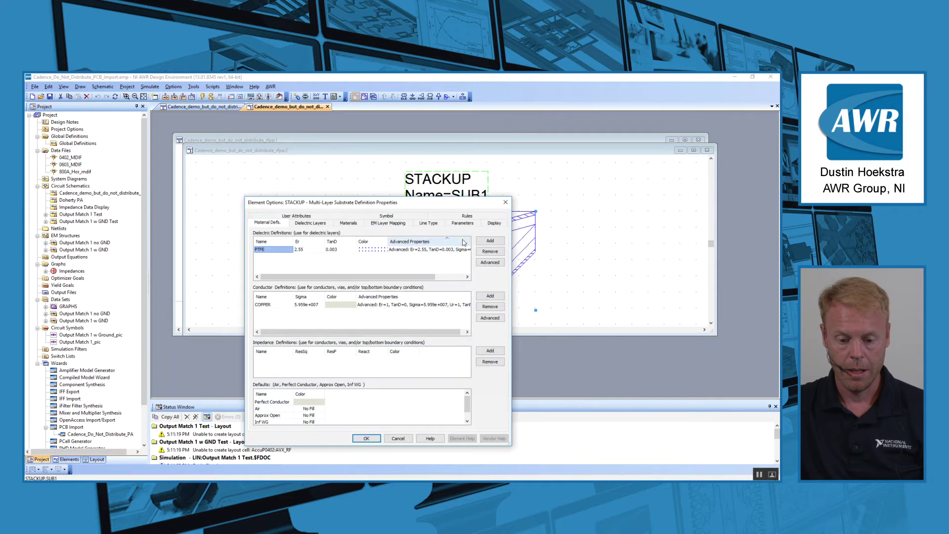
left_click(310, 223)
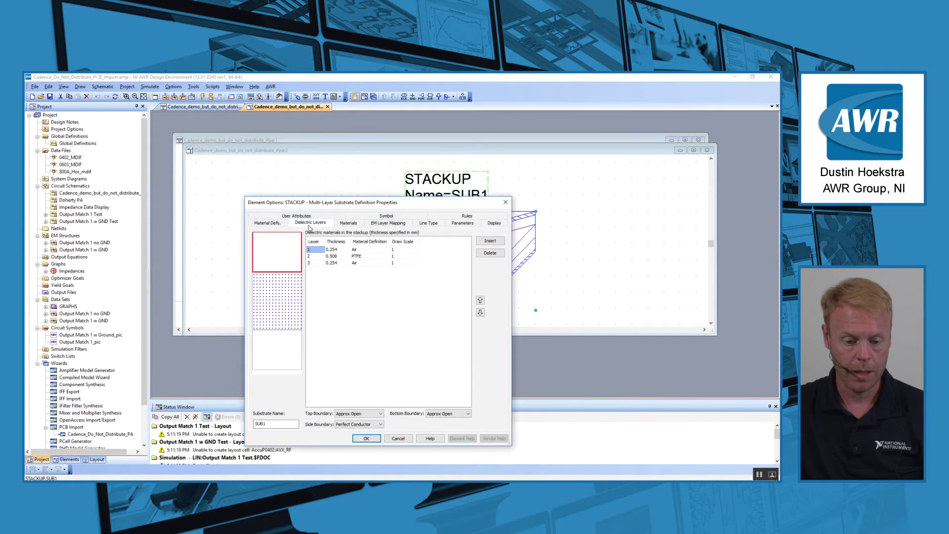
left_click(266, 224)
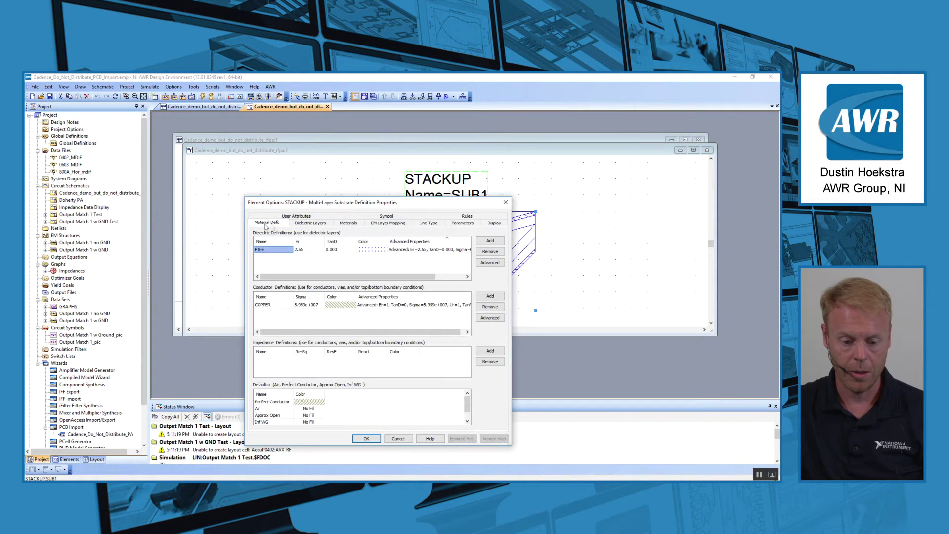
left_click(353, 224)
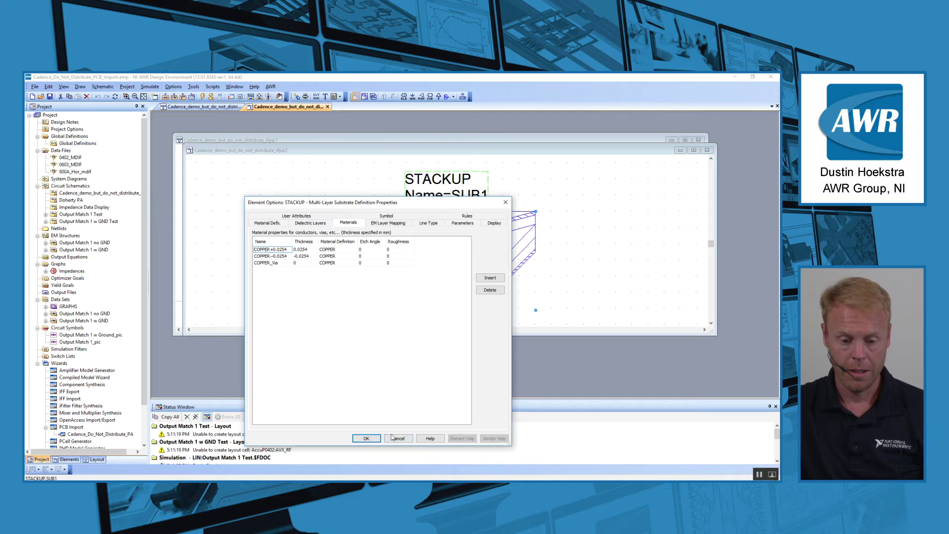
left_click(367, 438)
double_click(284, 140)
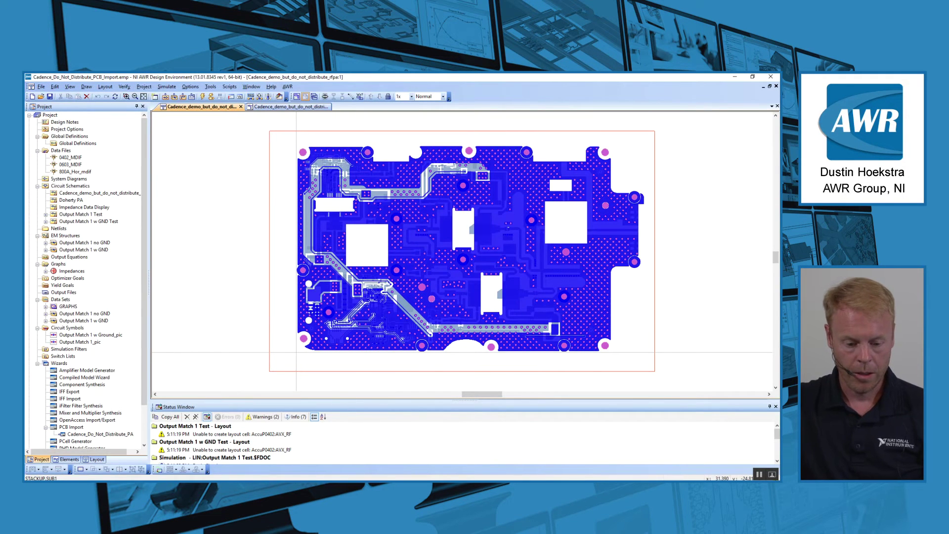
- Use the demo page's Configuring EM Clip Region Setup View to zoom to the Select Me trace
key("alt+Tab")
scroll(206, 411, "down", 3)
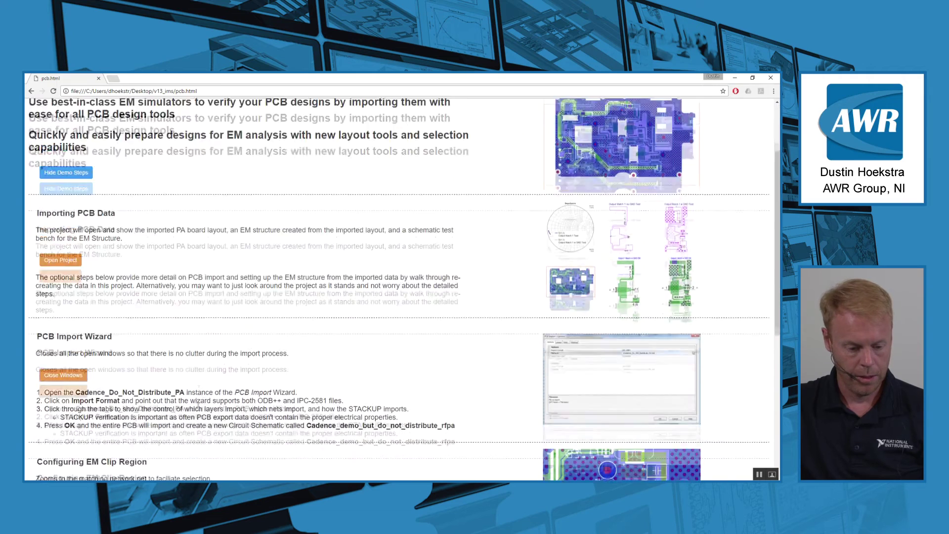
left_click(69, 440)
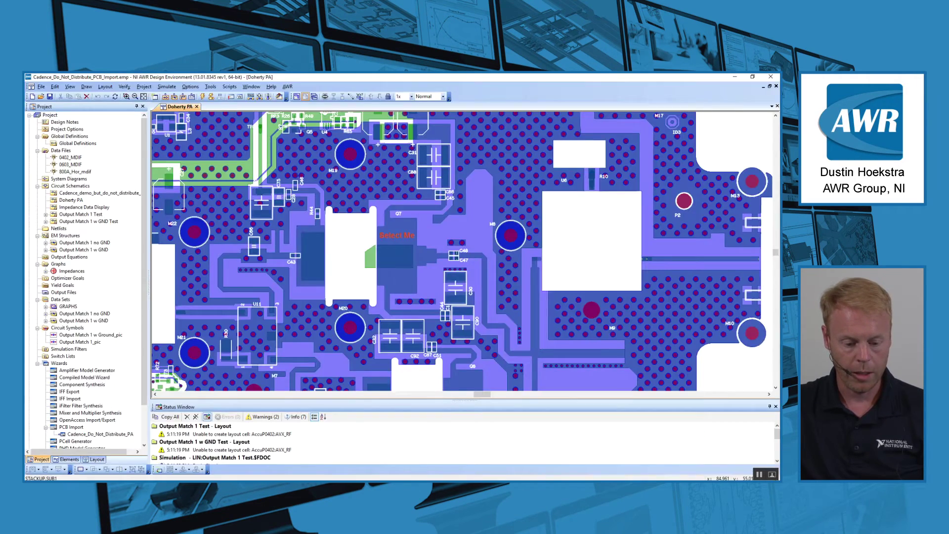
- Select the output-match trace polygon labeled Select Me and open the Draw menu
left_click(399, 285)
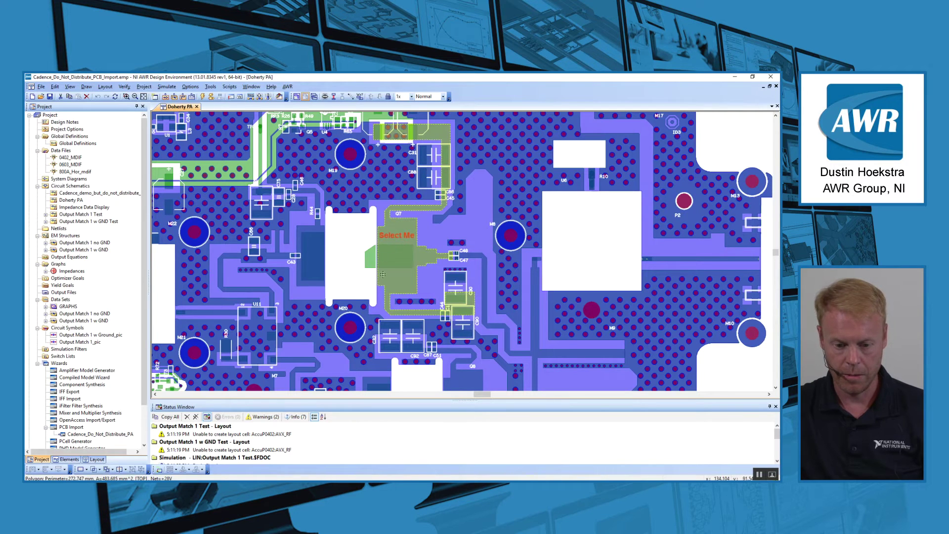
left_click(85, 86)
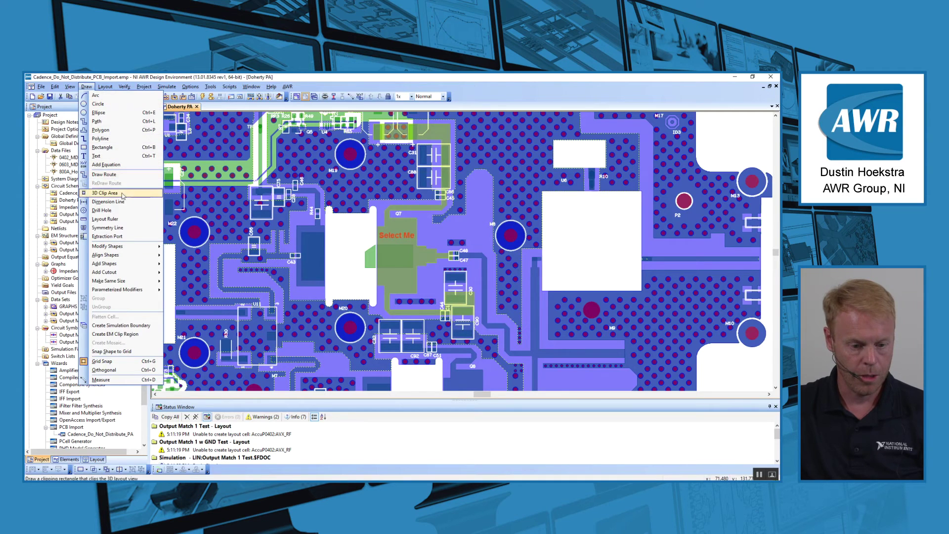
- Create a Bounding Box EM clip region around the trace with a 2 mm resize offset
left_click(123, 335)
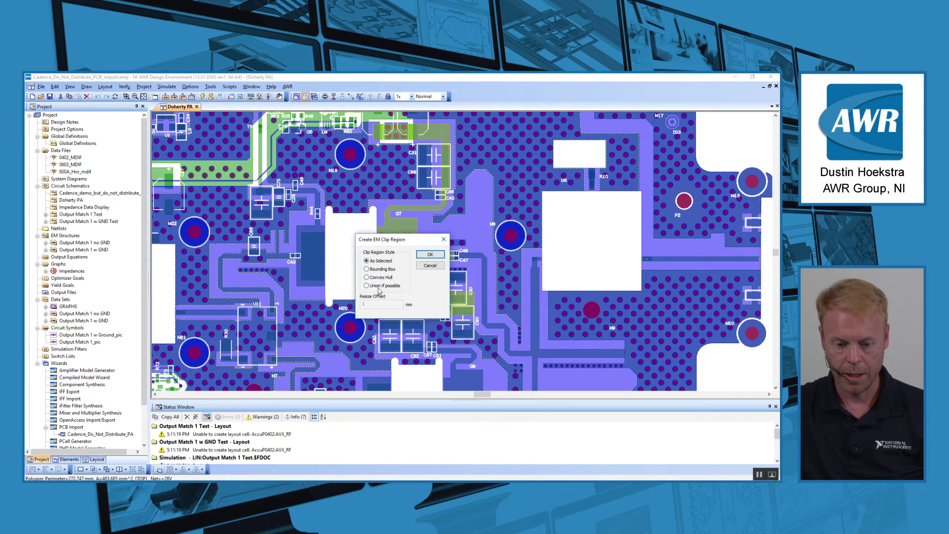
left_click(374, 270)
double_click(372, 306)
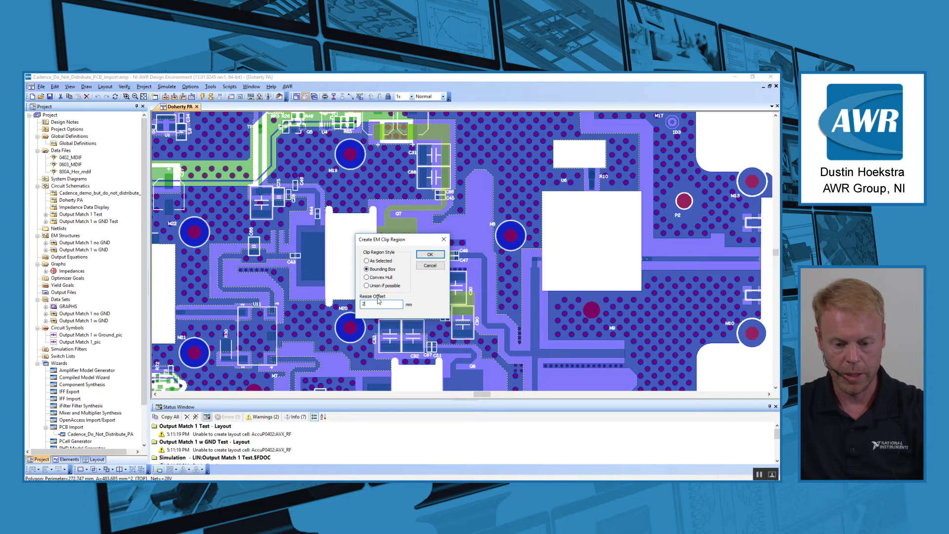
type("2")
left_click(430, 254)
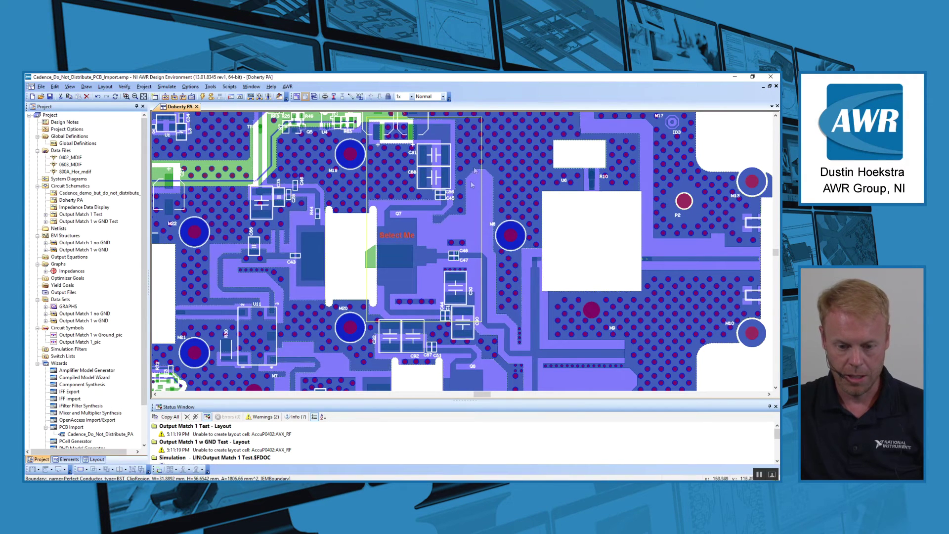
- Copy the clip region into a new AXIEM EM structure named EM_Doherty PA
left_click(105, 87)
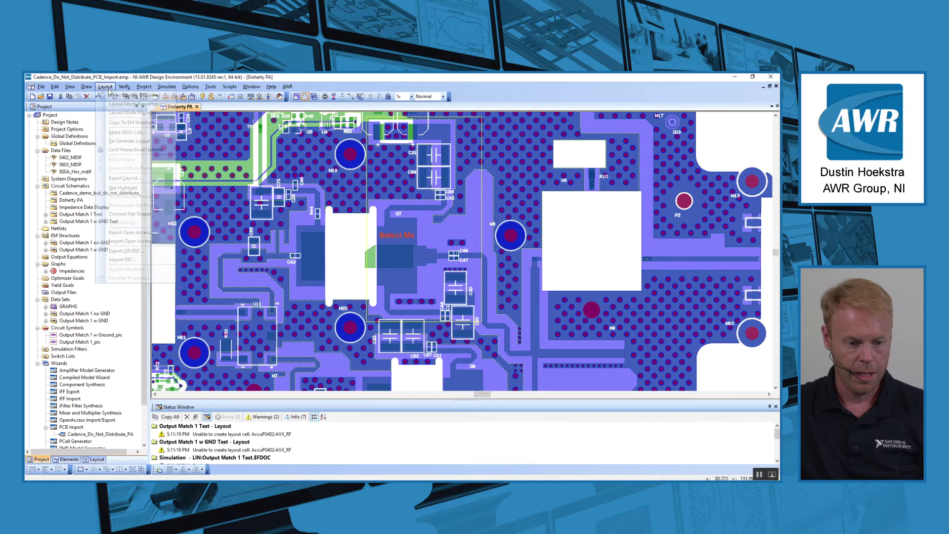
left_click(121, 123)
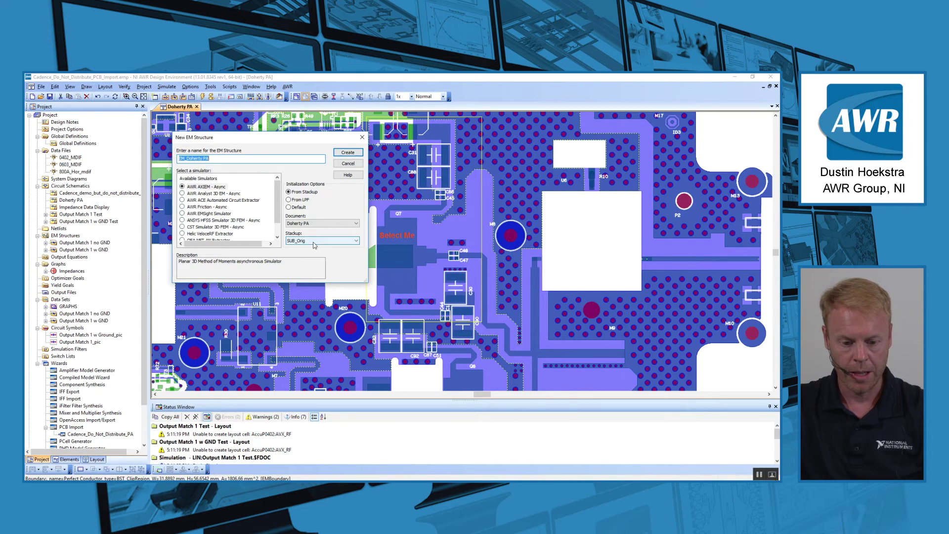
left_click(347, 153)
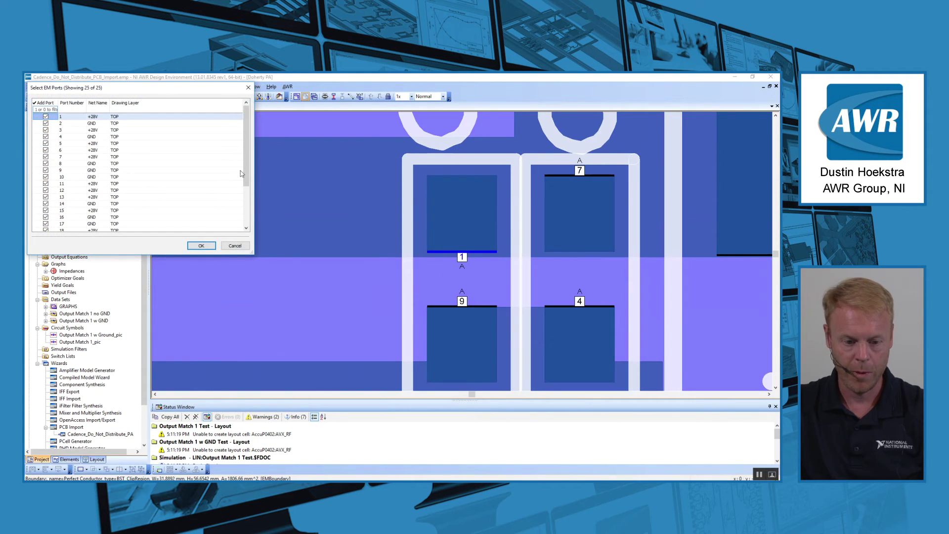
- Inspect where EM ports 3, 5, 7, 10, 13 and 15 sit on the board
left_click(73, 130)
left_click(73, 142)
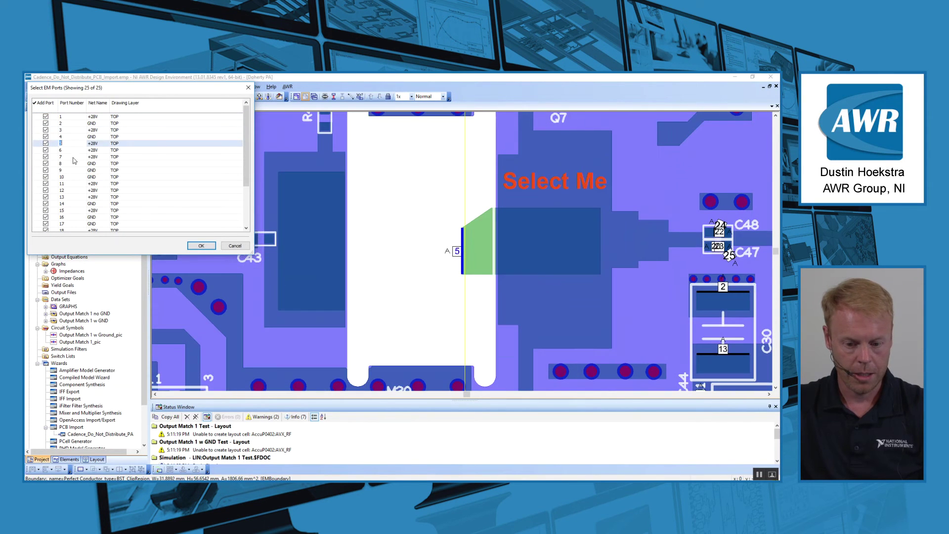
left_click(74, 156)
left_click(68, 177)
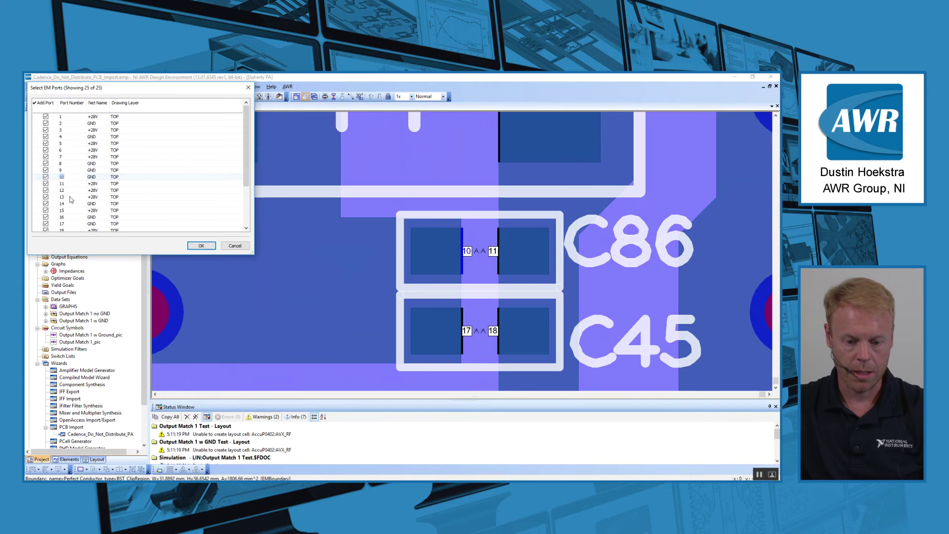
left_click(69, 197)
left_click(69, 210)
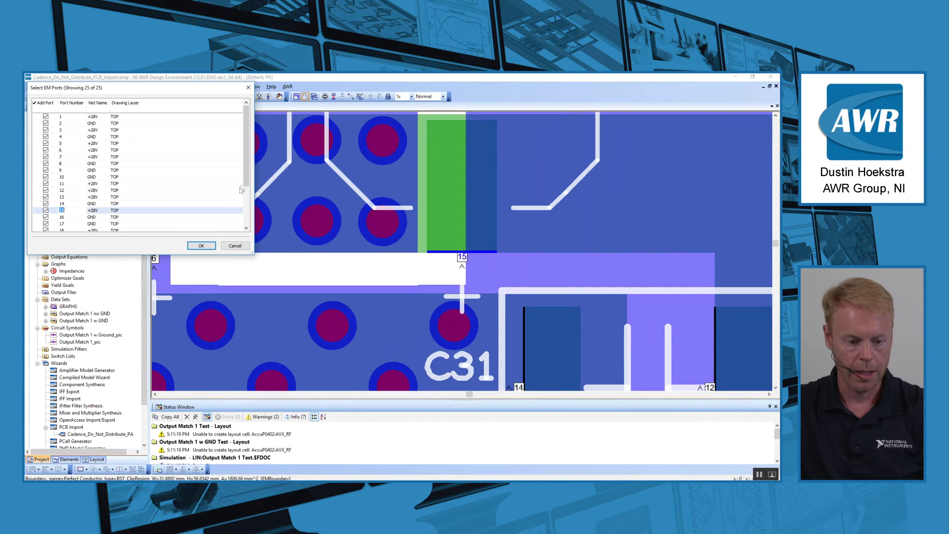
- Check the later ports around C47 and C48, then accept all 25 ports
scroll(242, 209, "down", 2)
scroll(65, 184, "down", 1)
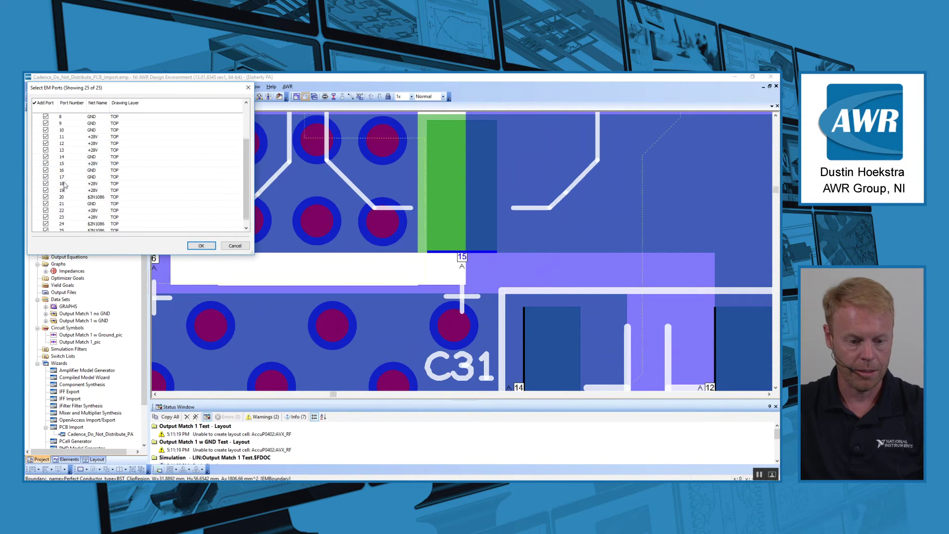
left_click(66, 188)
left_click(67, 203)
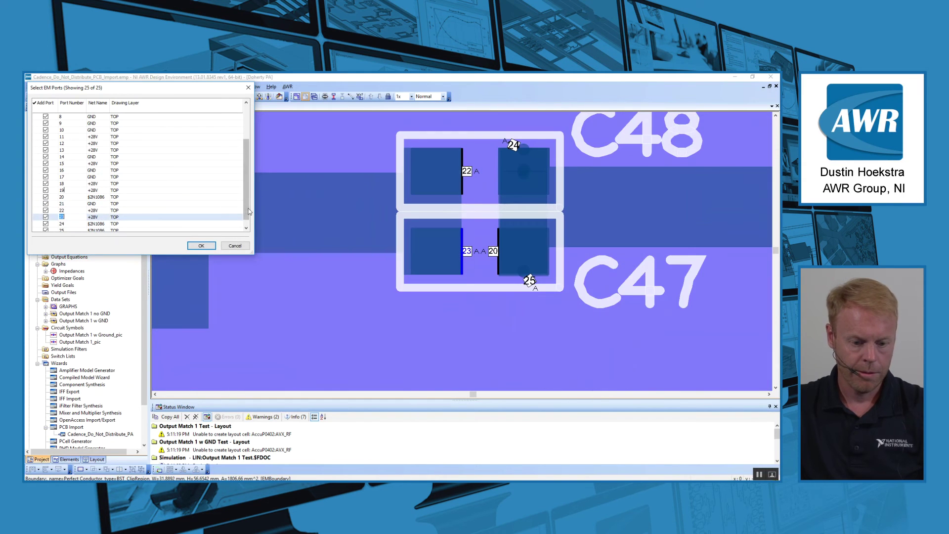
scroll(216, 212, "up", 3)
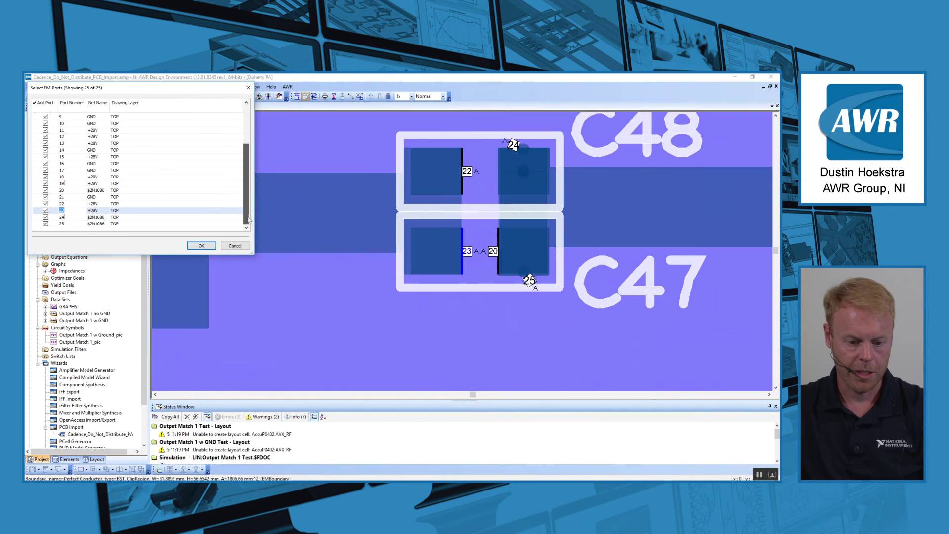
left_click(198, 245)
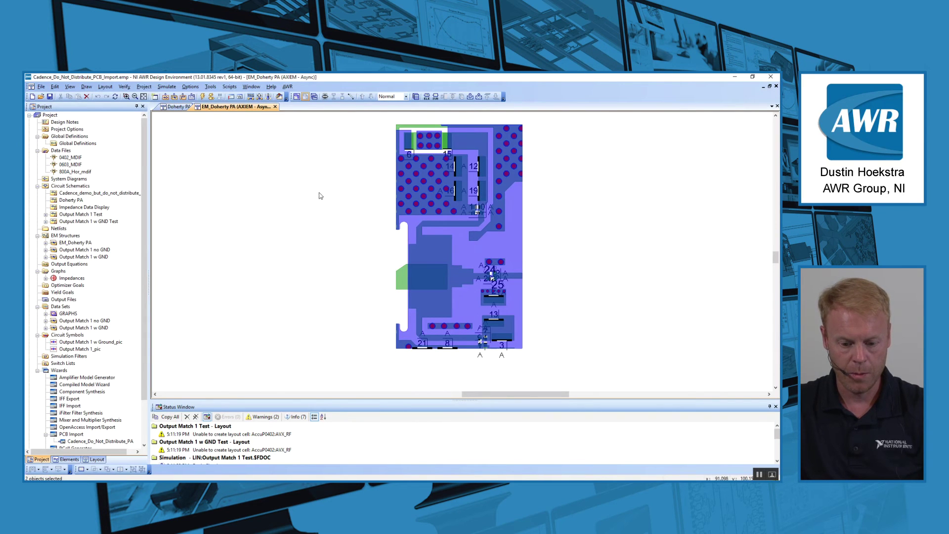
- View the EM_Doherty PA structure in 3D, tilted from above, then clear the workspace via Open Project
left_click(314, 97)
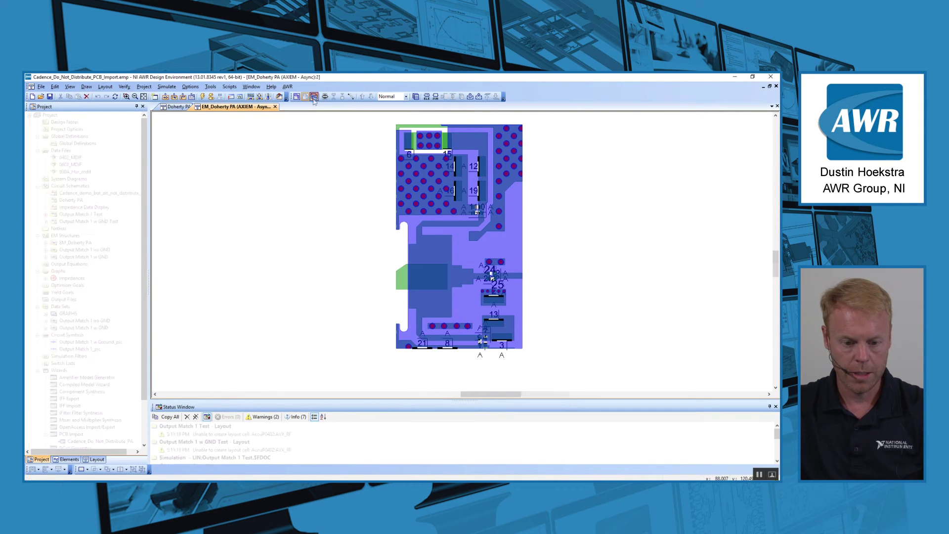
scroll(355, 295, "down", 3)
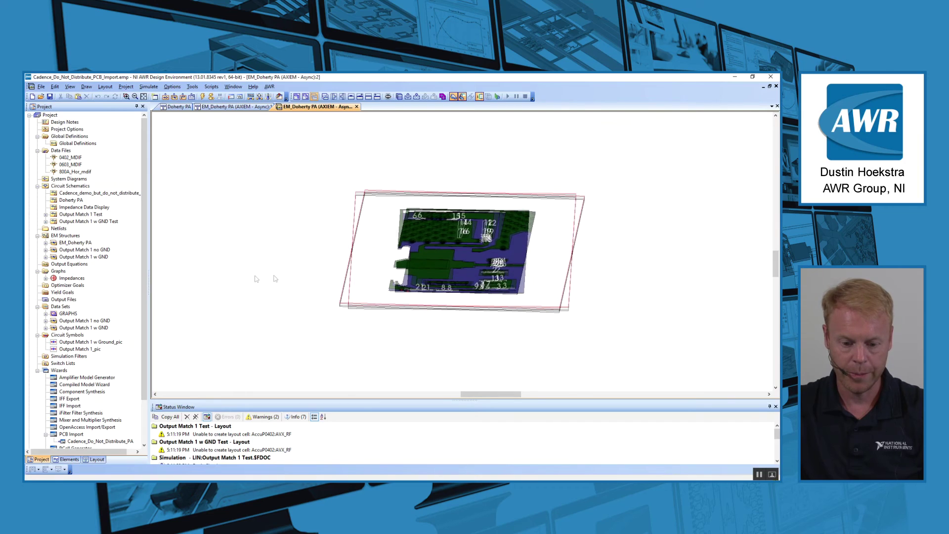
left_click_drag(479, 286, 449, 296)
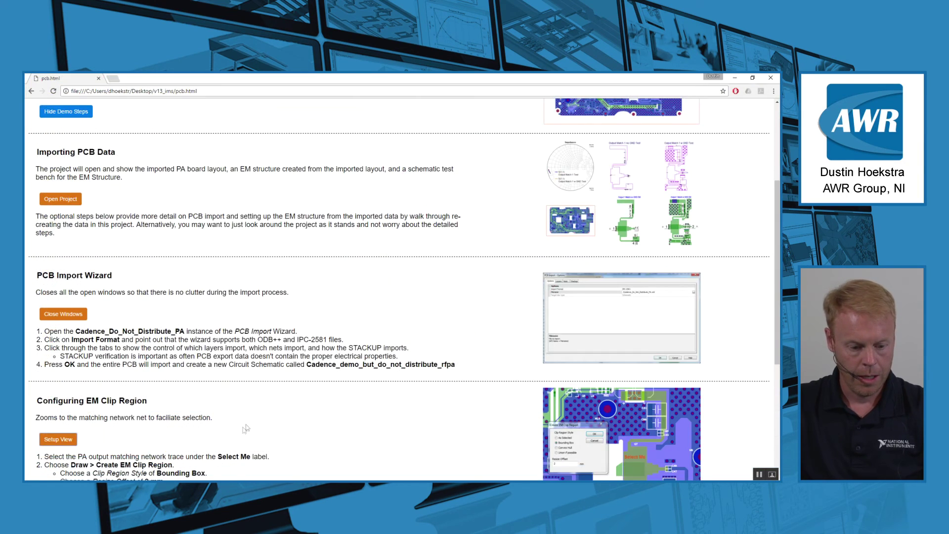
scroll(245, 428, "down", 3)
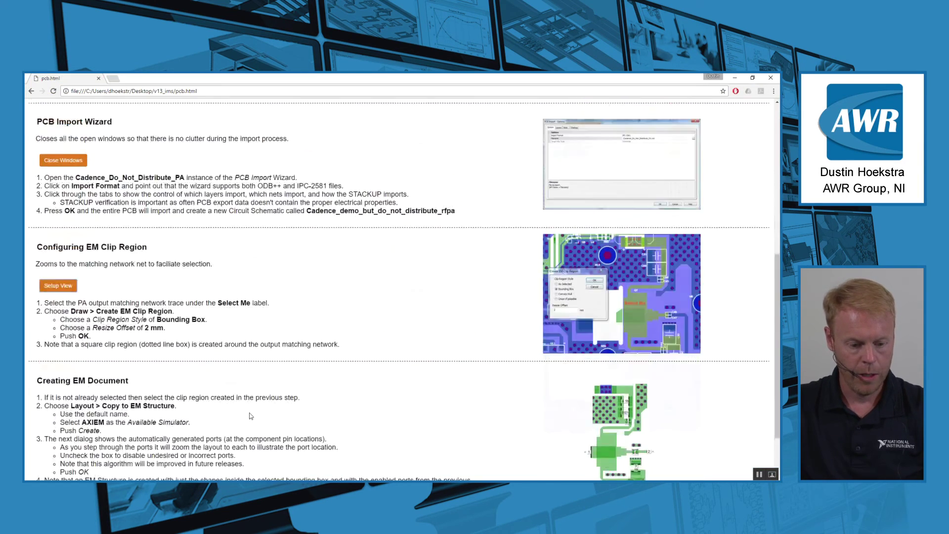
scroll(256, 413, "up", 2)
scroll(256, 413, "down", 4)
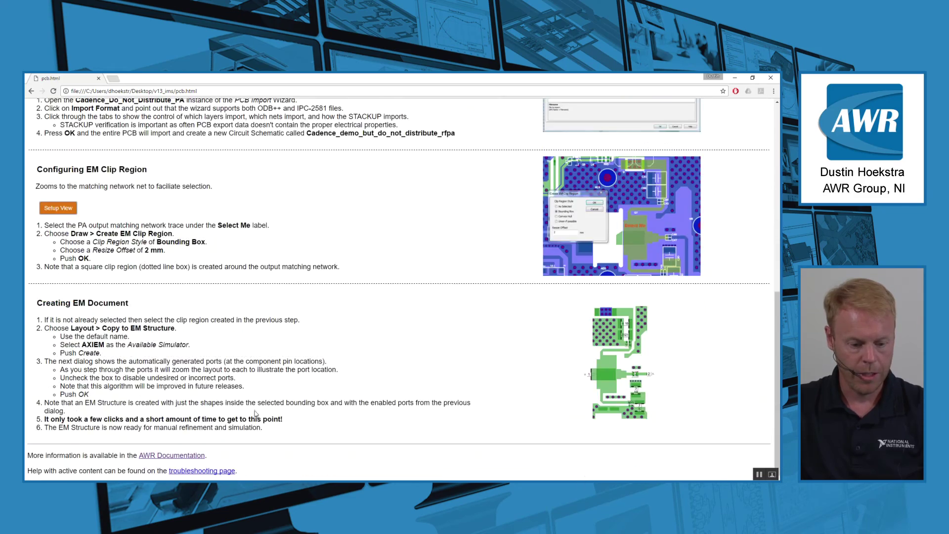
scroll(186, 377, "up", 10)
left_click(47, 355)
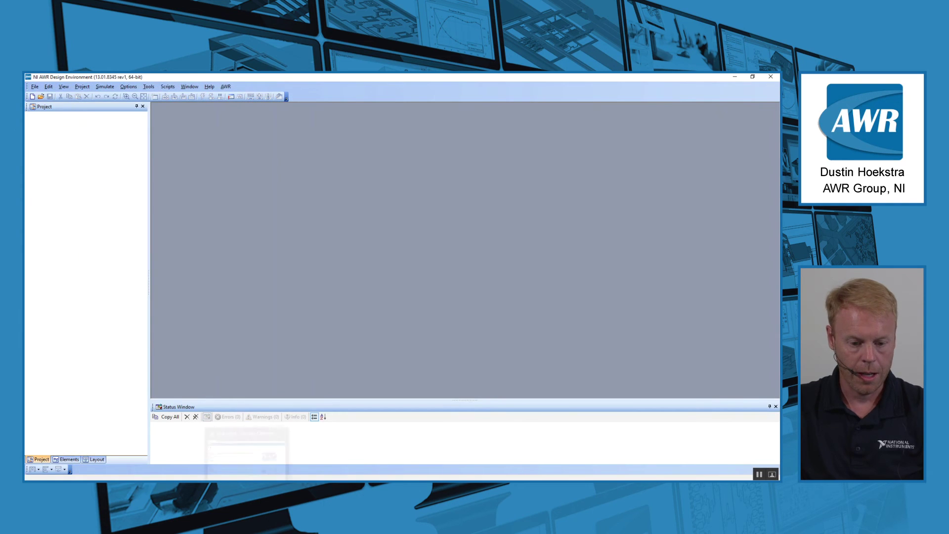
- Zoom into a region of the Impedance Data Display
mouse_move(246, 485)
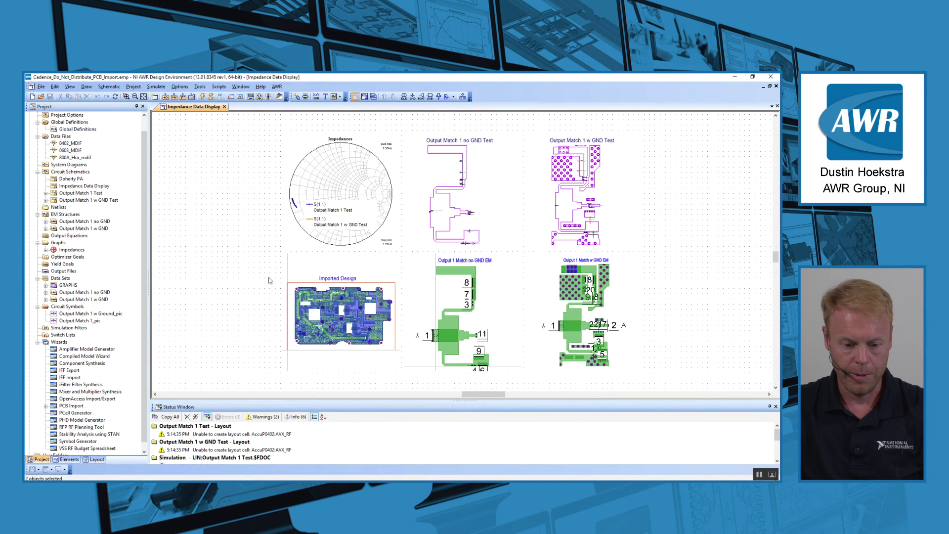
right_click(268, 270)
left_click(287, 276)
left_click_drag(284, 280, 368, 330)
- Fit the whole display with View All, then zoom into the S(1,1) Smith chart and back out
right_click(259, 276)
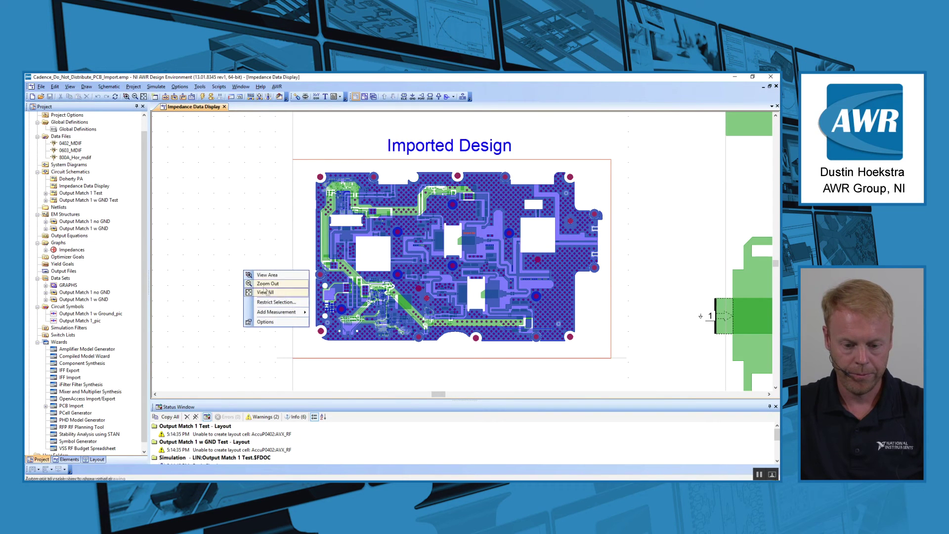
left_click(264, 299)
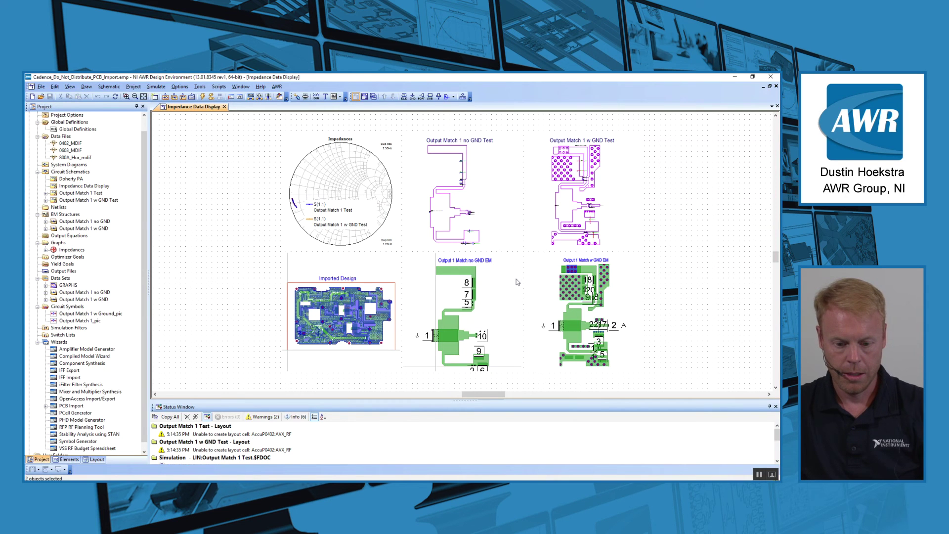
scroll(533, 303, "up", 3)
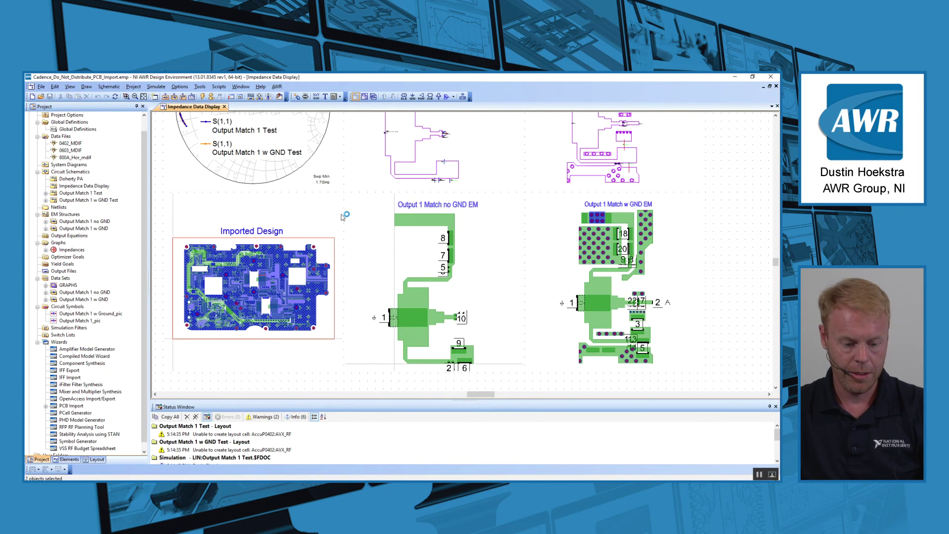
scroll(341, 214, "up", 1)
scroll(351, 219, "up", 1)
scroll(350, 219, "left", 4)
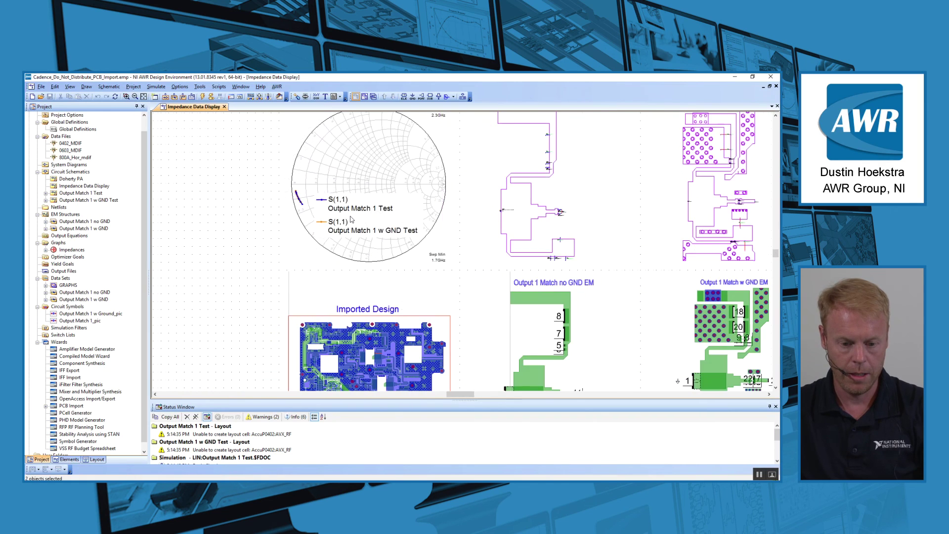
scroll(363, 198, "up", 4)
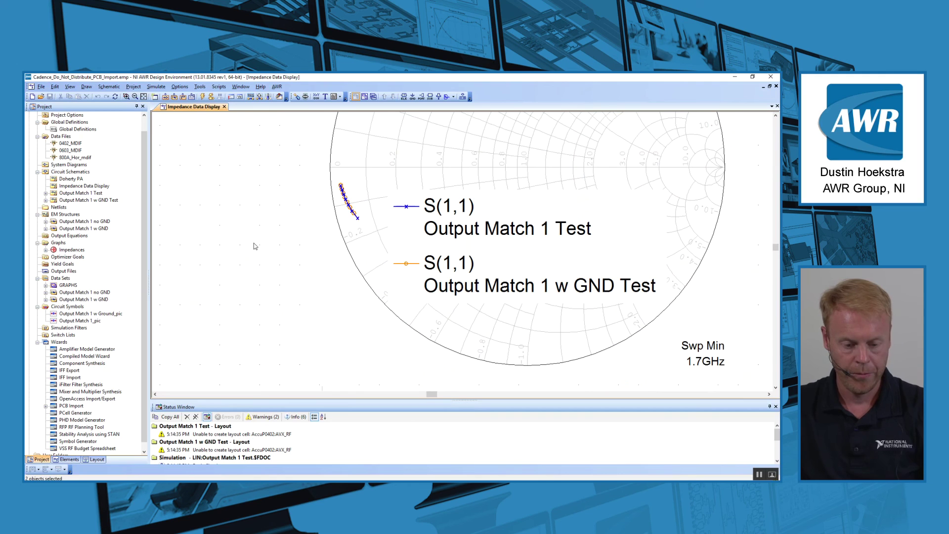
scroll(270, 236, "down", 2)
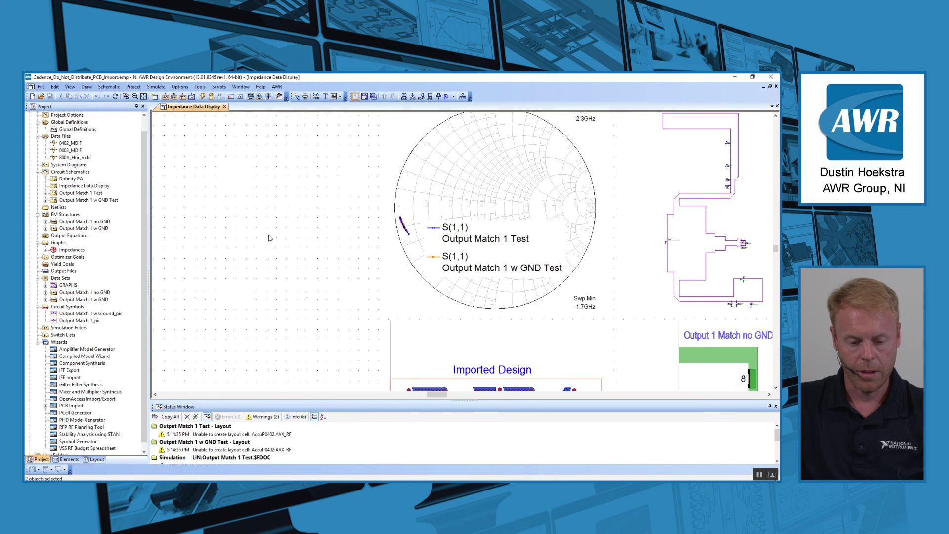